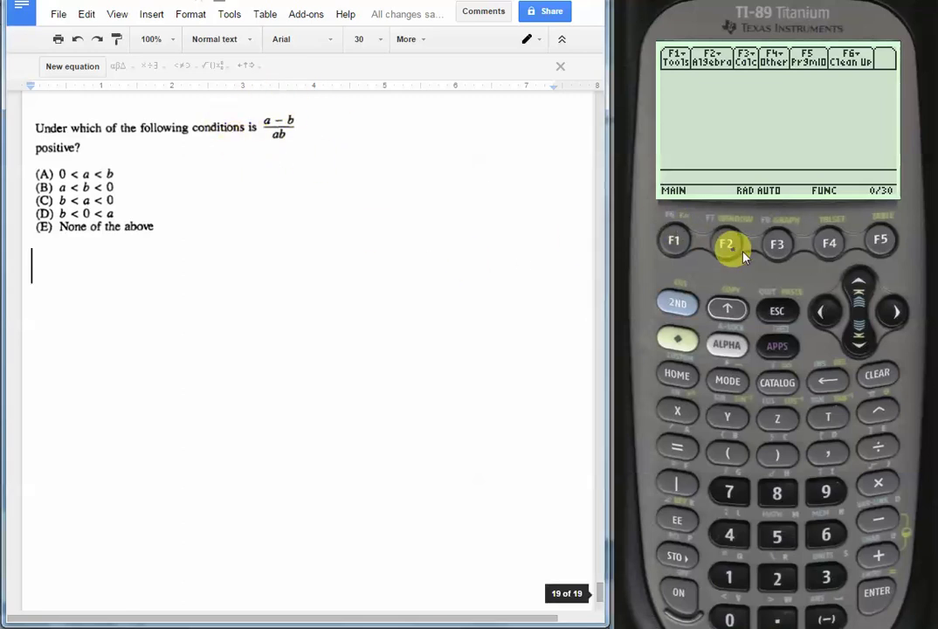
Start a Define entry with the function header f(a,b)= on the entry line
click(828, 241)
click(875, 590)
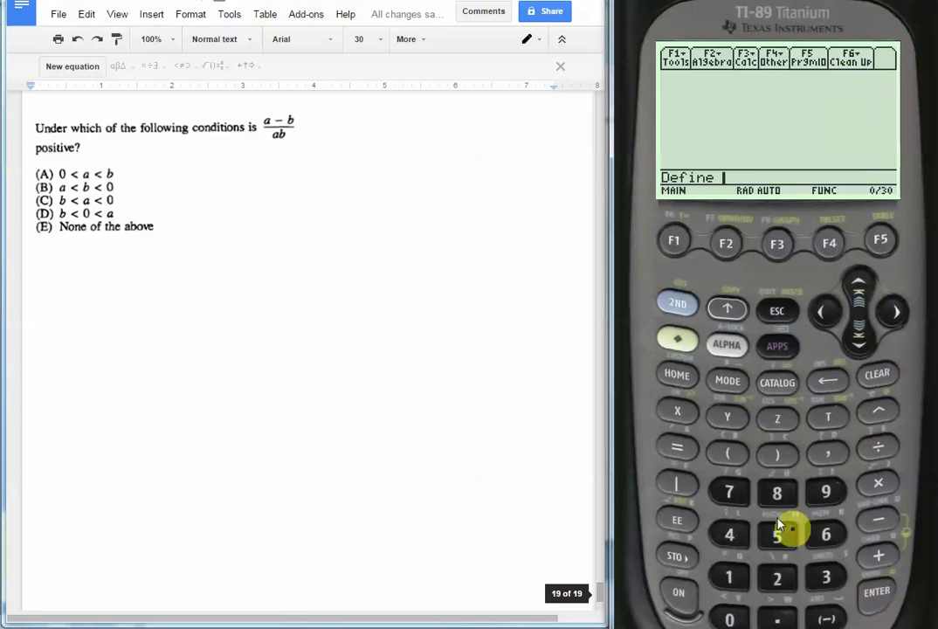
click(726, 344)
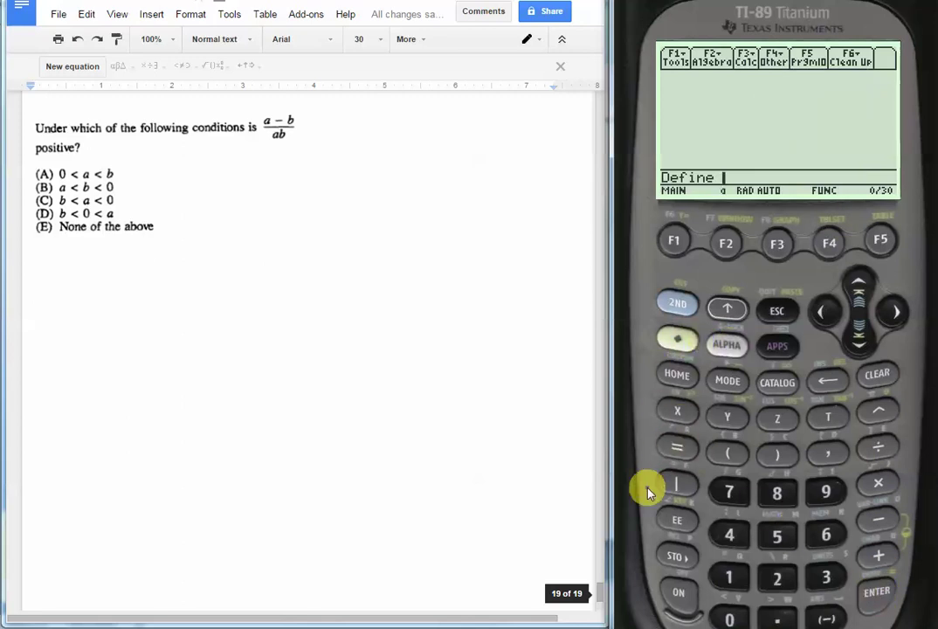
click(741, 458)
click(676, 446)
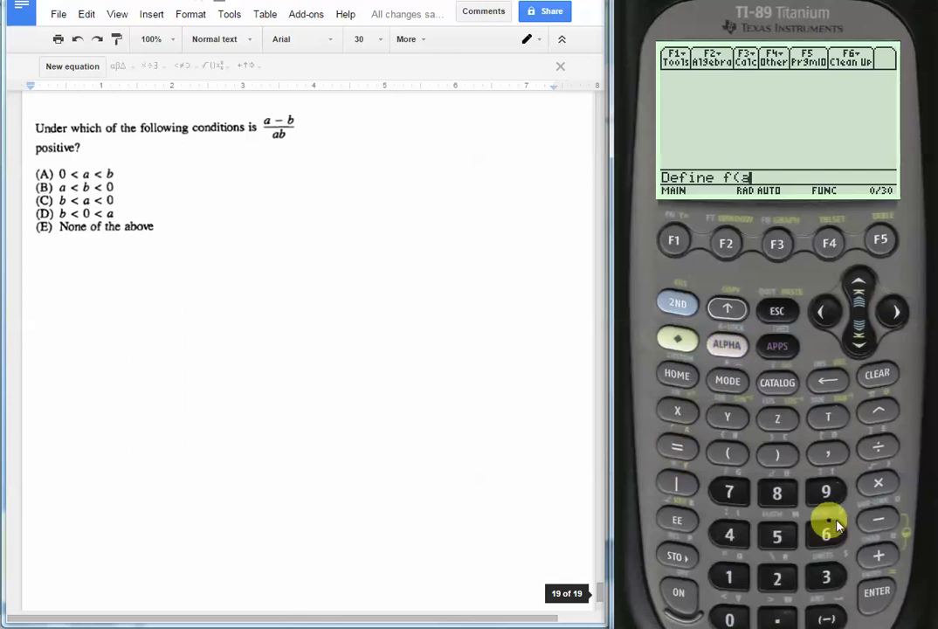
click(876, 520)
click(728, 350)
click(726, 456)
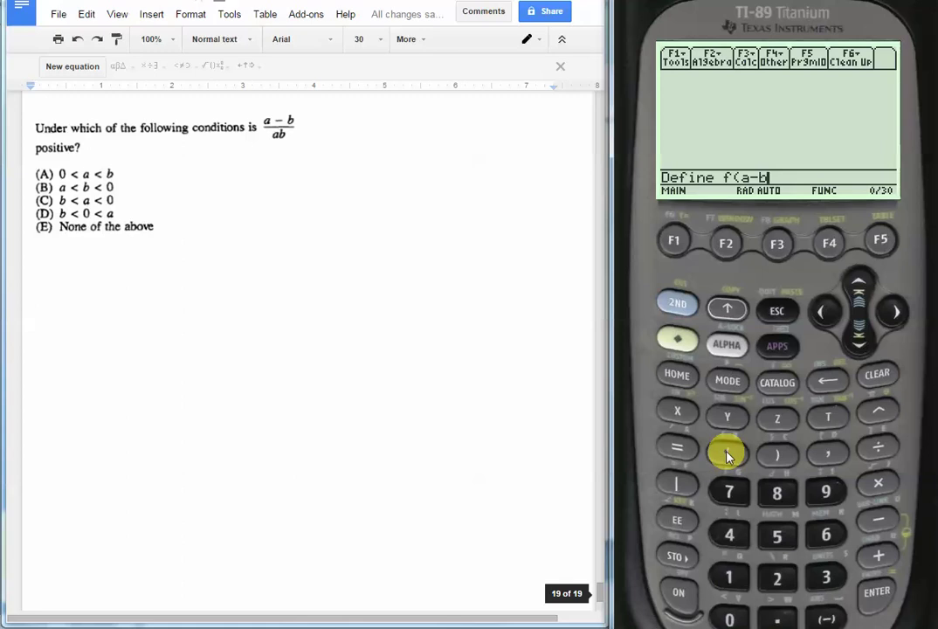
click(826, 381)
click(726, 347)
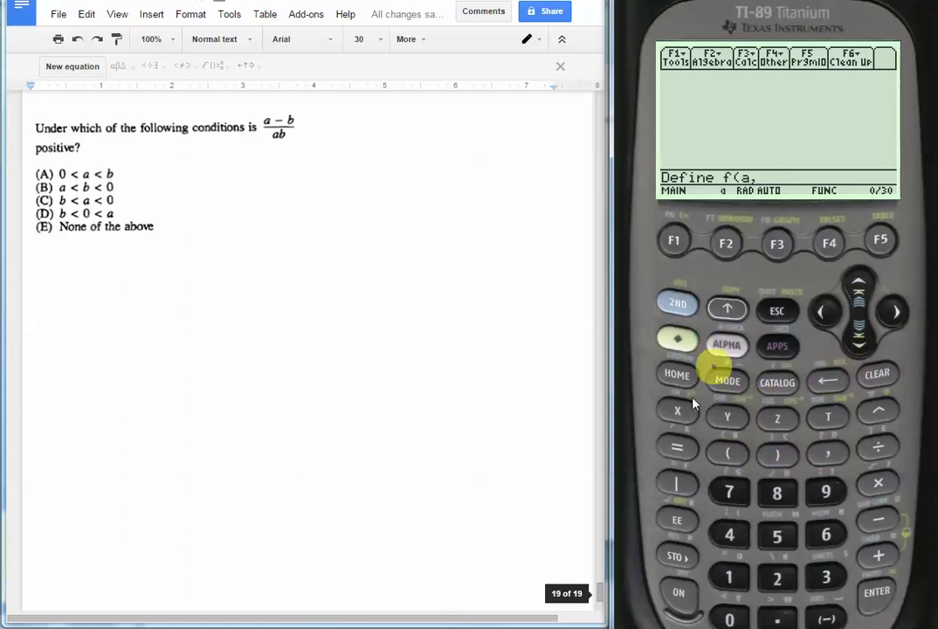
click(725, 450)
click(776, 451)
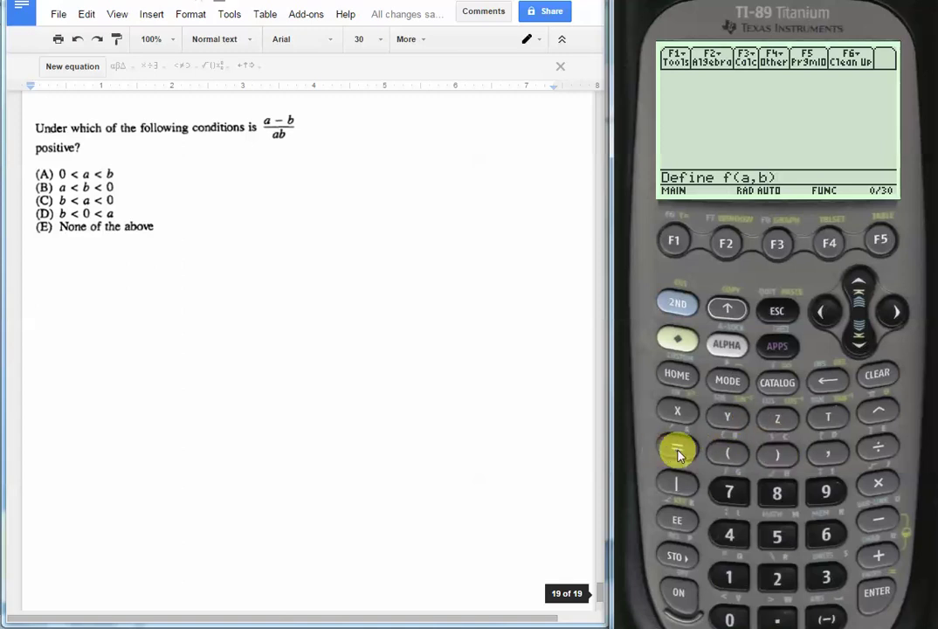
click(678, 450)
Complete the body (a-b)/(a*b) and store the definition of f
click(726, 344)
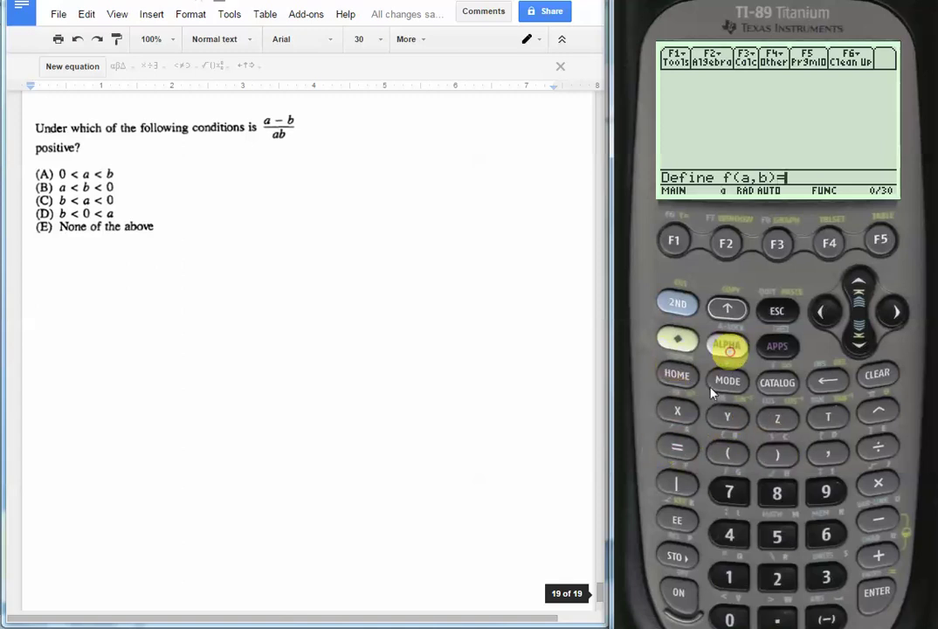
click(677, 450)
click(870, 522)
click(730, 343)
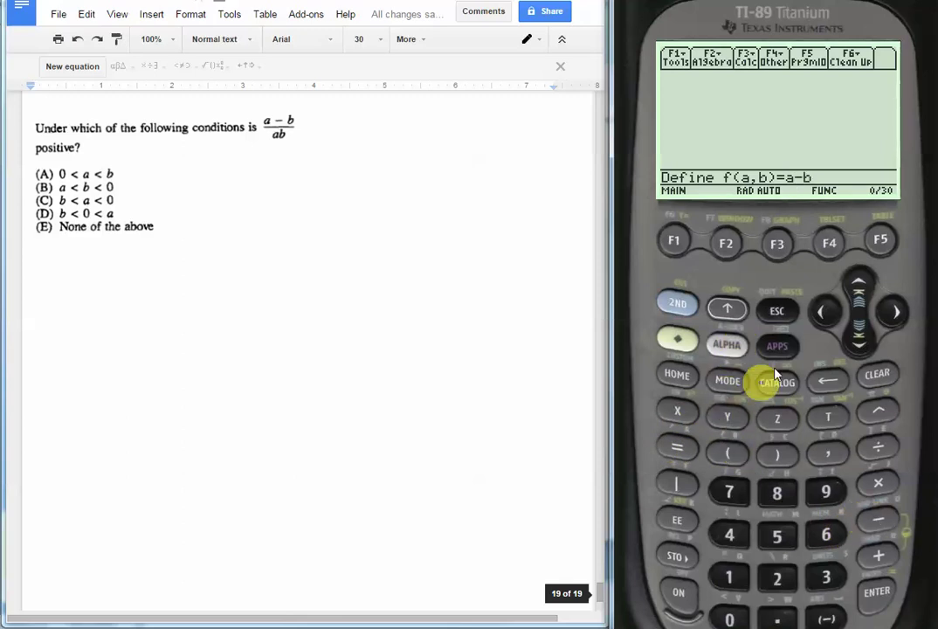
click(824, 312)
click(823, 312)
click(824, 312)
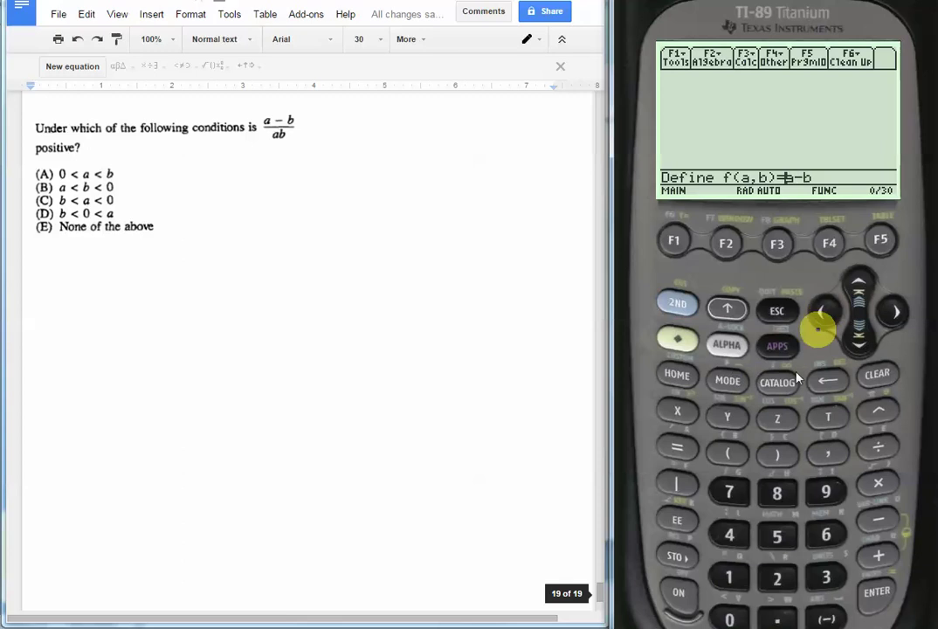
click(736, 453)
click(892, 316)
click(893, 317)
click(893, 316)
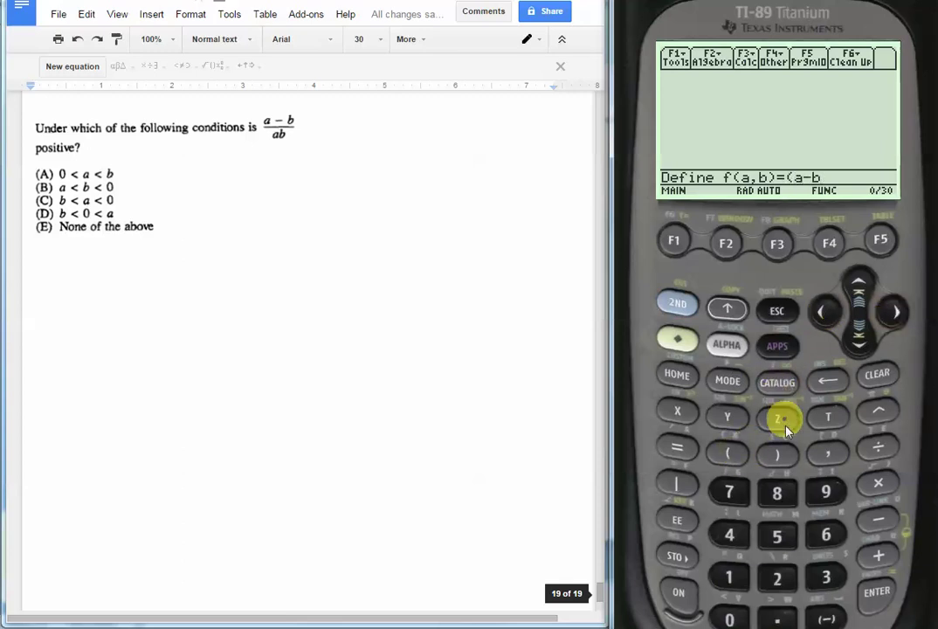
click(876, 454)
click(738, 451)
click(727, 346)
click(677, 446)
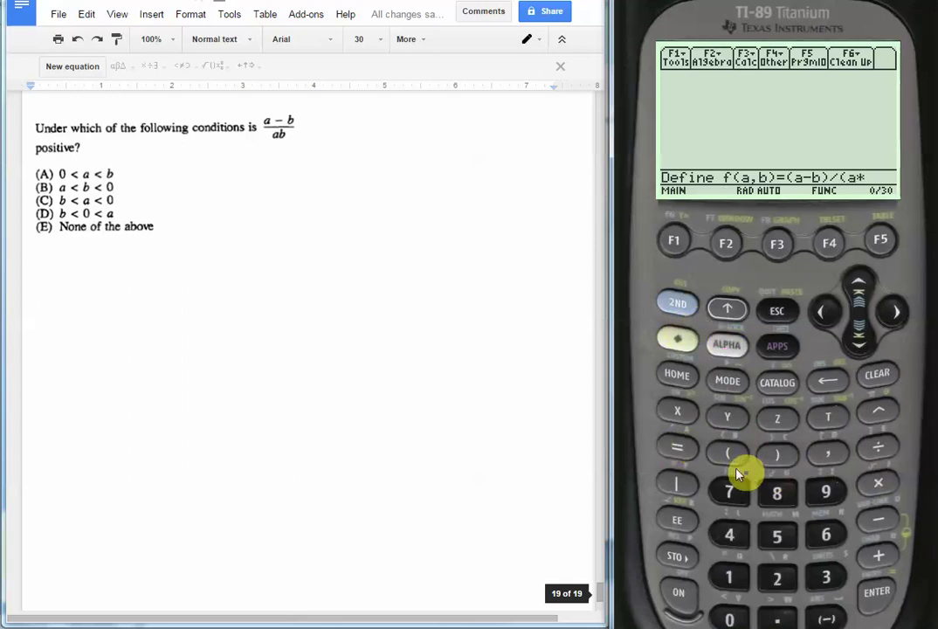
click(725, 343)
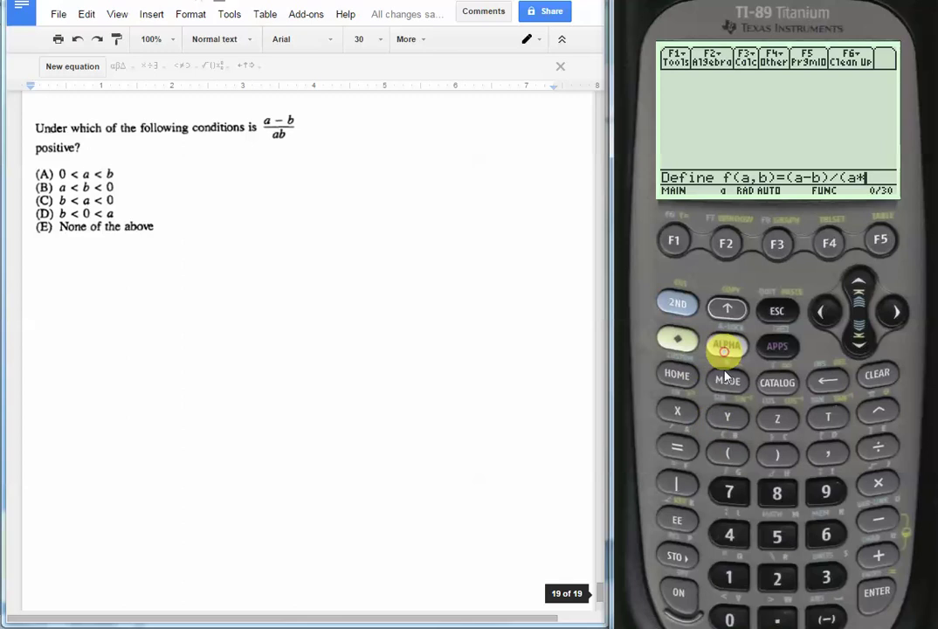
click(734, 452)
click(880, 594)
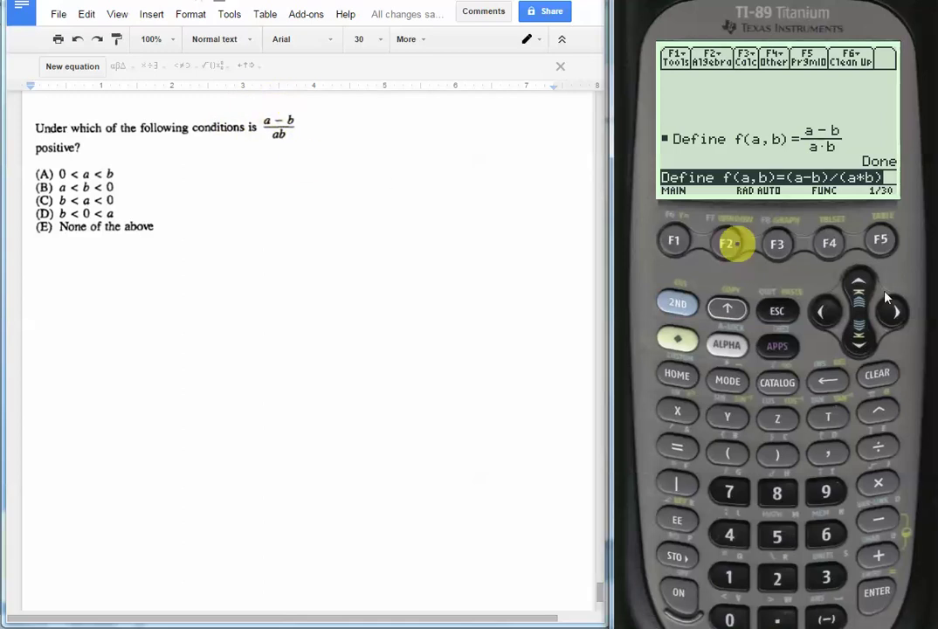
Clear the home-screen entry line, keeping the f(a,b) definition in history
click(883, 373)
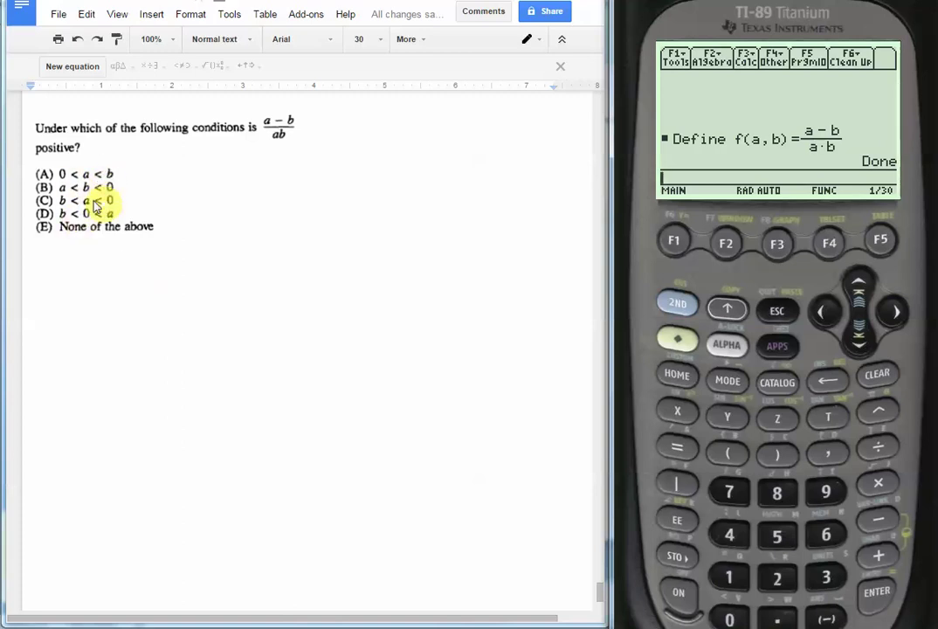
Undo deletions to bring back lines (A) f(1,2), (B) f(-2,-1), (C) f(-1,-2) and (D) f(1,-1)
triple_click(115, 268)
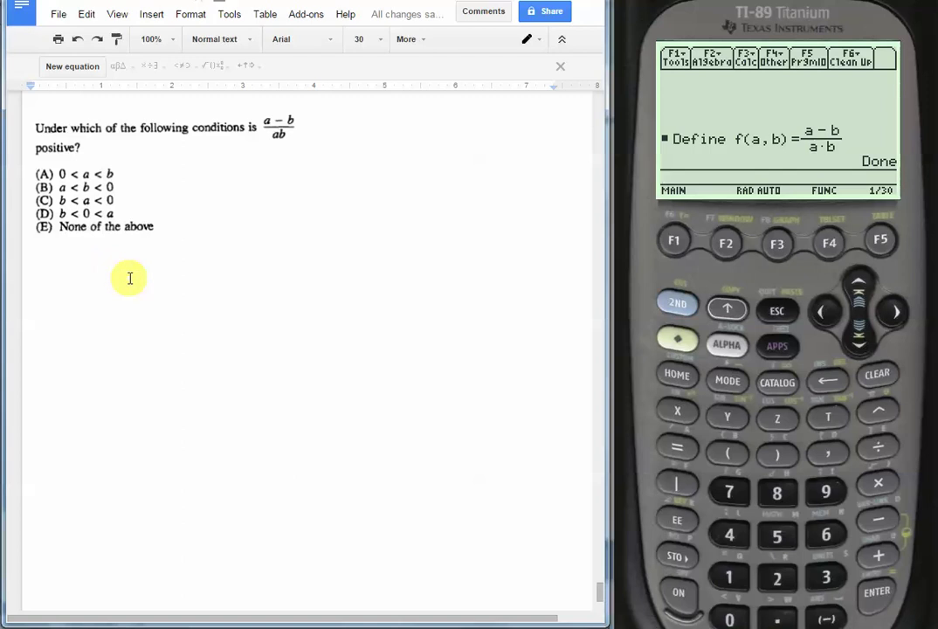
key(ctrl+z)
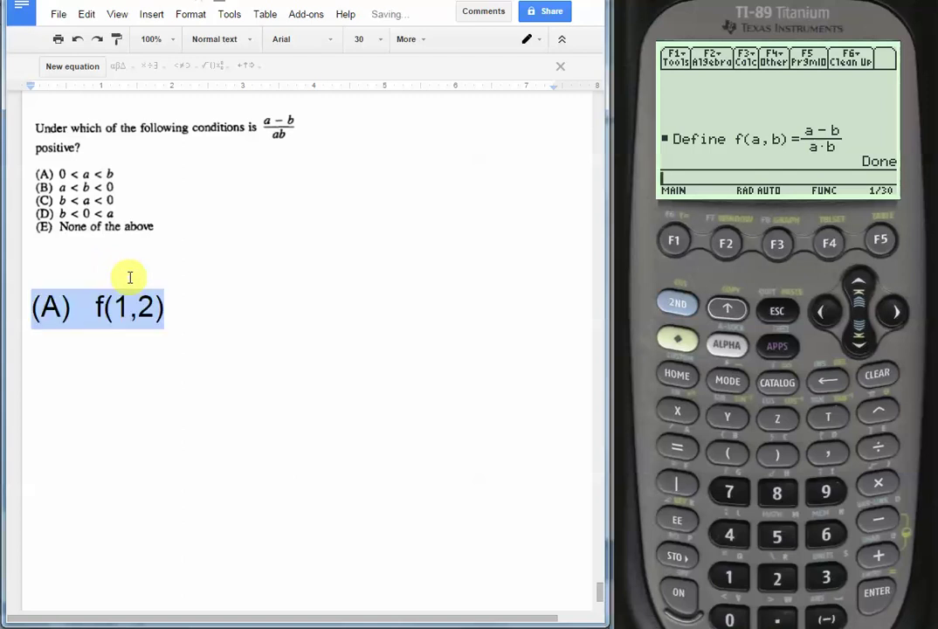
click(134, 268)
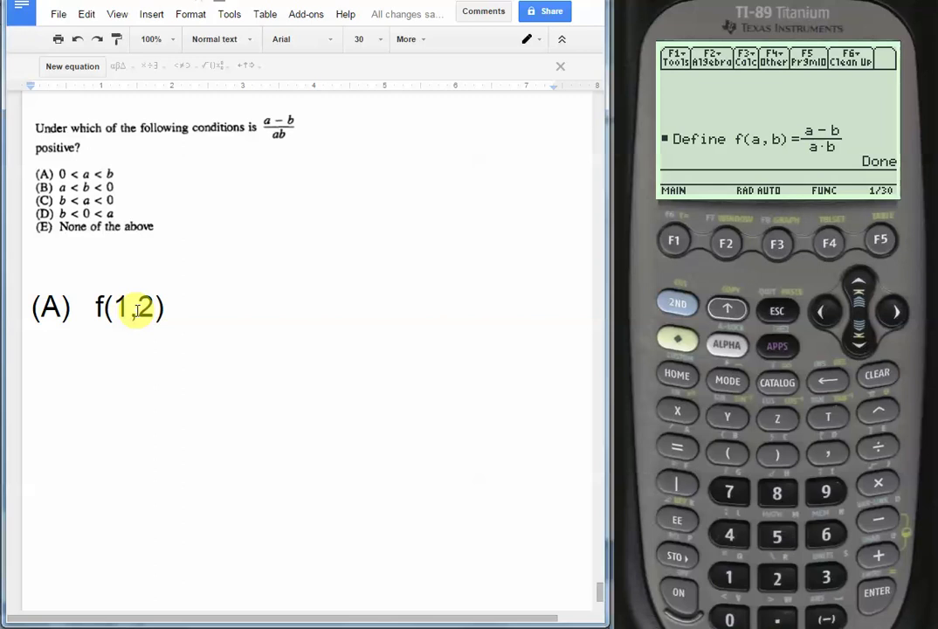
key(ctrl+z)
click(137, 307)
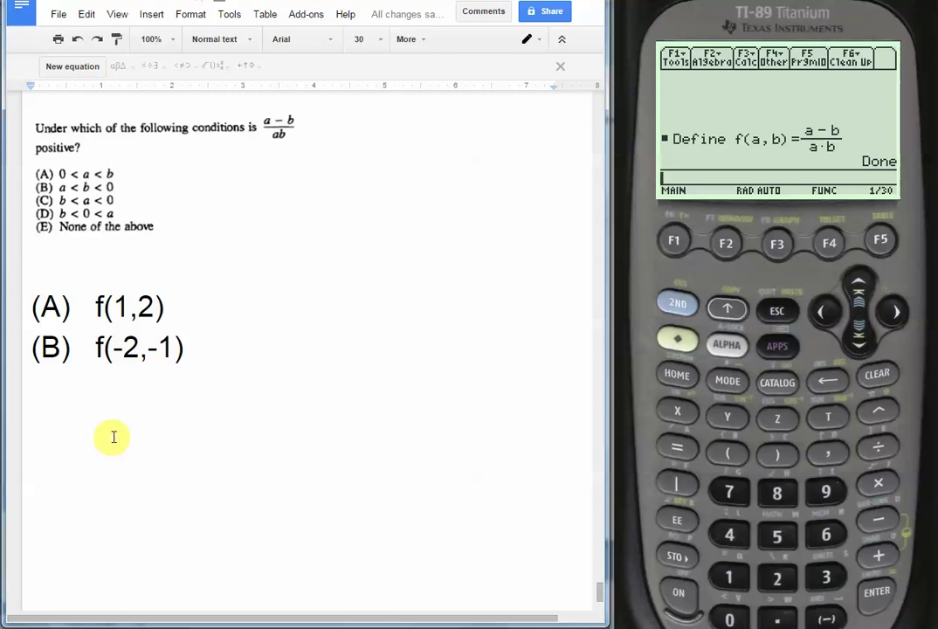
key(ctrl+z)
key(Up)
key(Down)
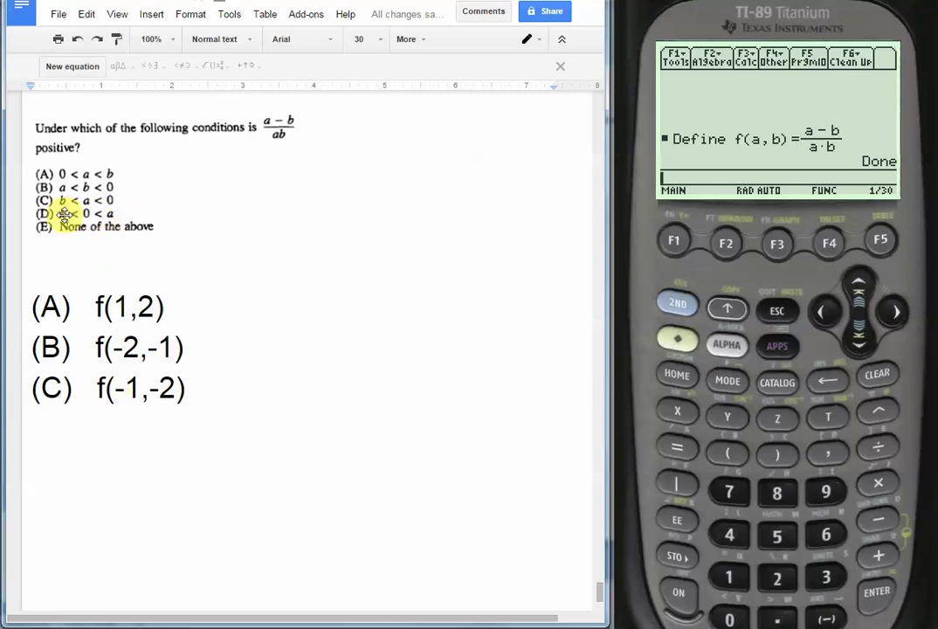
key(ctrl+z)
key(Right)
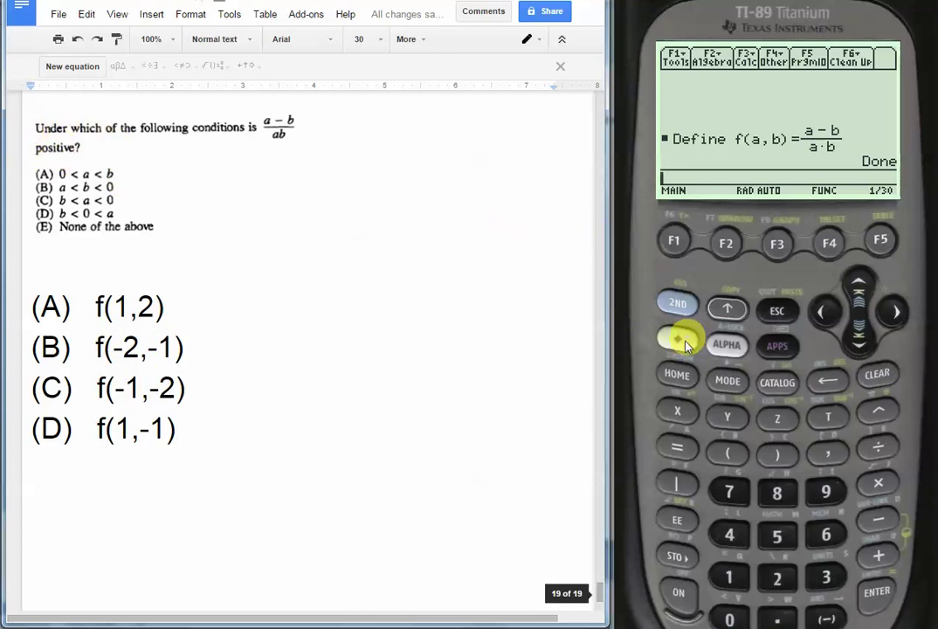
Evaluate f(1,2), which gives -1/2
click(728, 349)
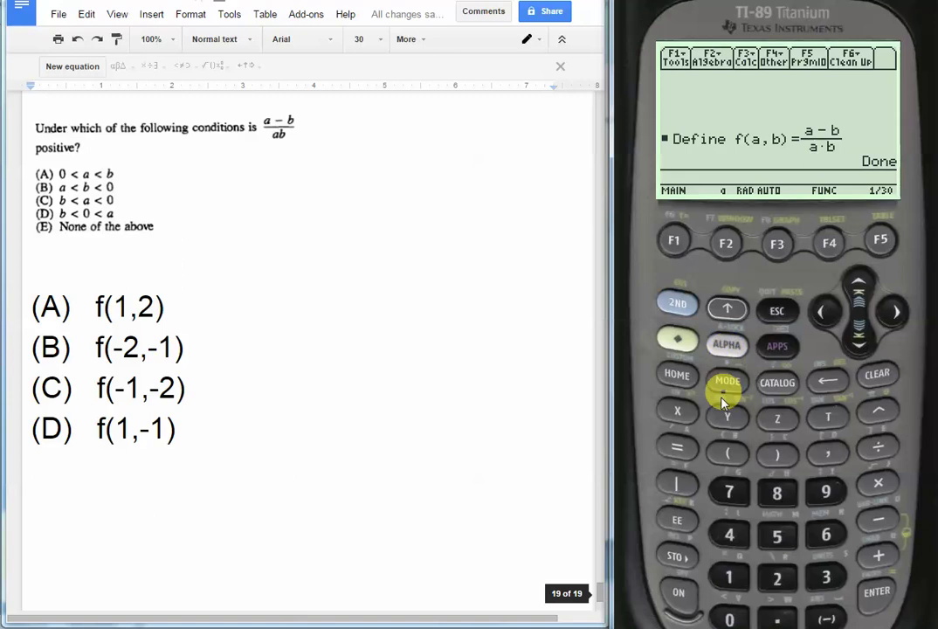
click(666, 485)
click(725, 454)
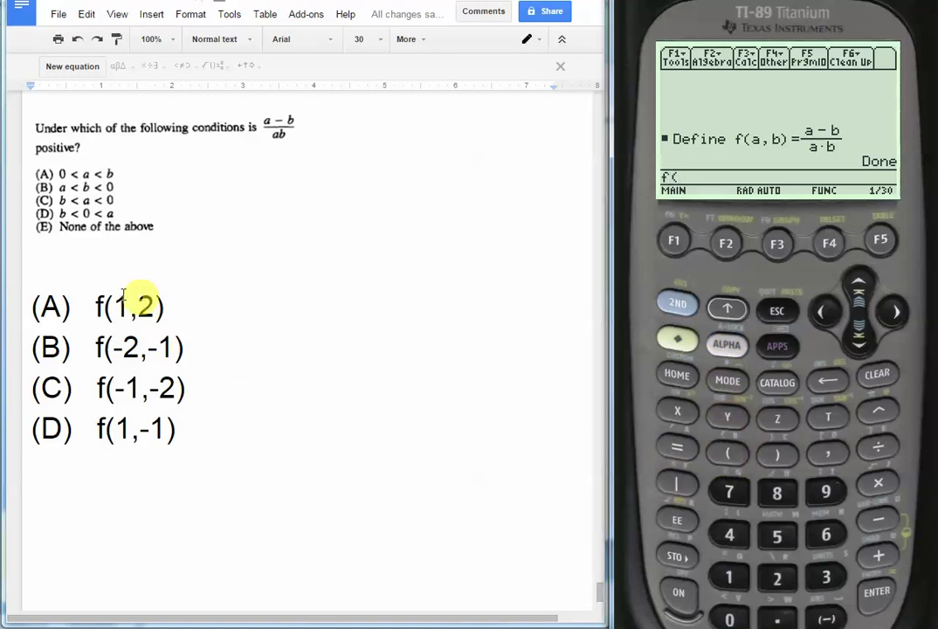
click(736, 564)
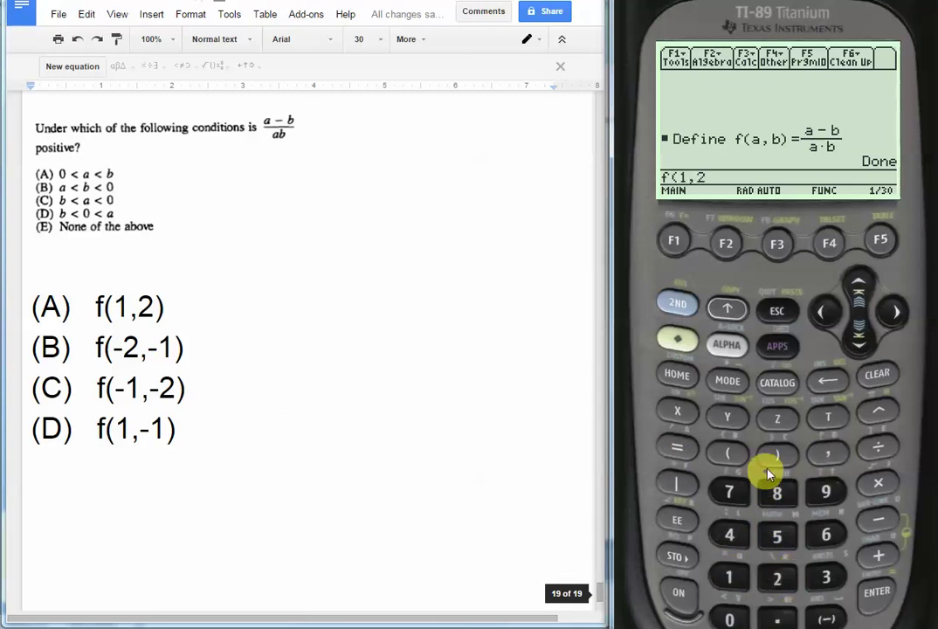
click(868, 592)
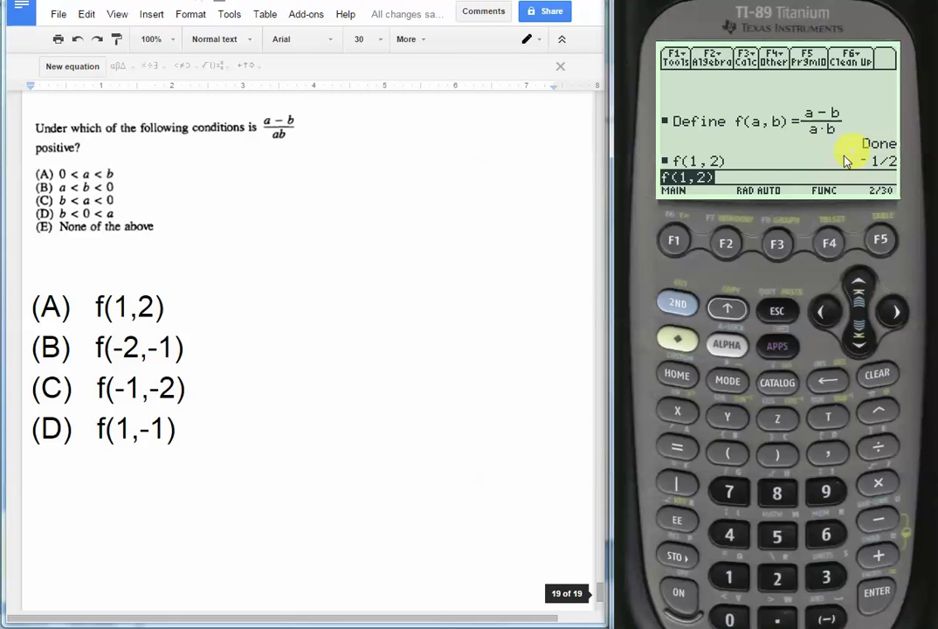
Edit the previous entry into f(-2,-1) and evaluate it, also getting -1/2
click(826, 312)
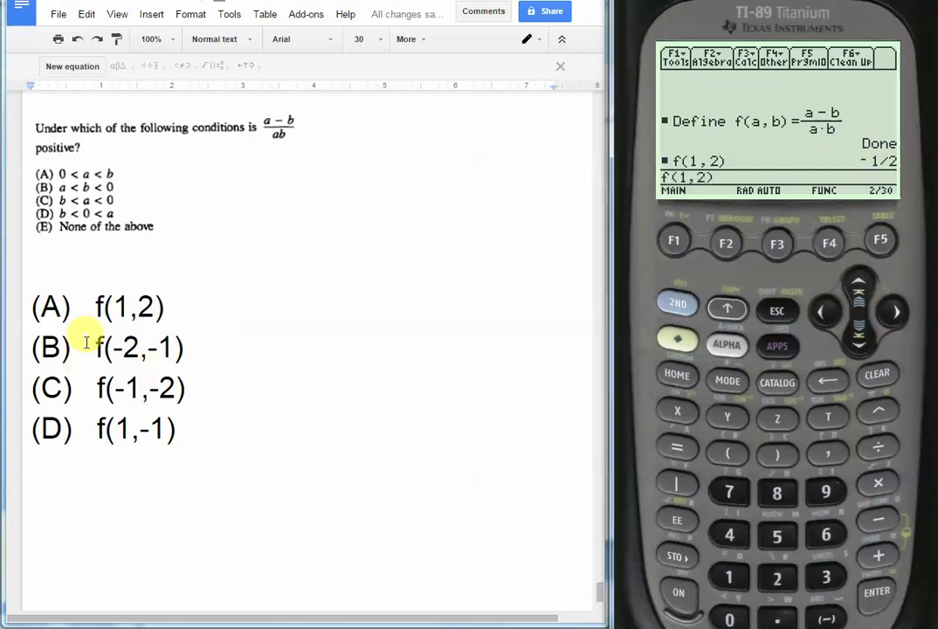
click(829, 391)
click(829, 392)
click(828, 391)
click(827, 619)
click(774, 577)
click(731, 578)
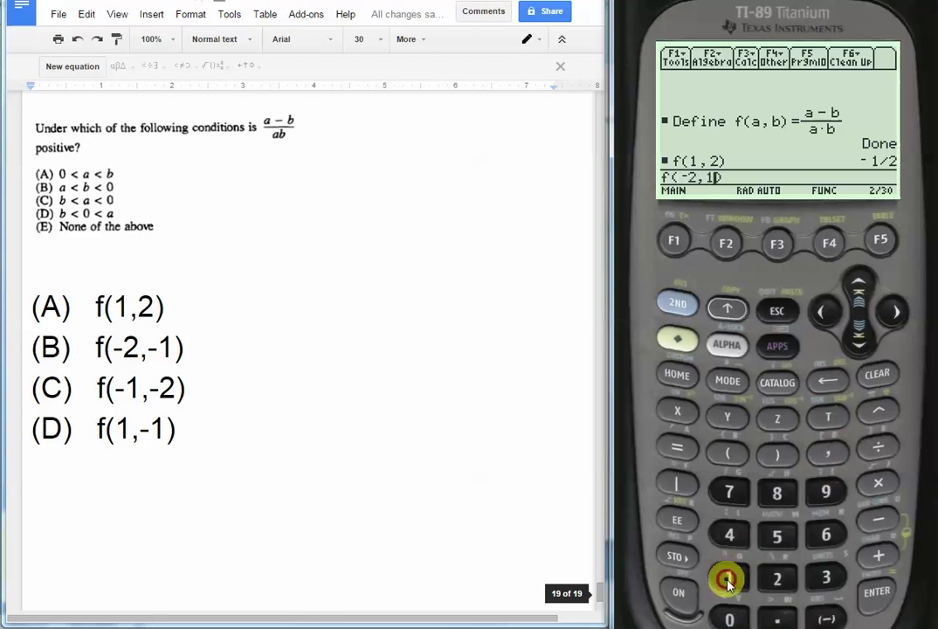
click(878, 594)
click(828, 380)
click(830, 380)
click(824, 454)
click(825, 614)
click(747, 581)
click(878, 594)
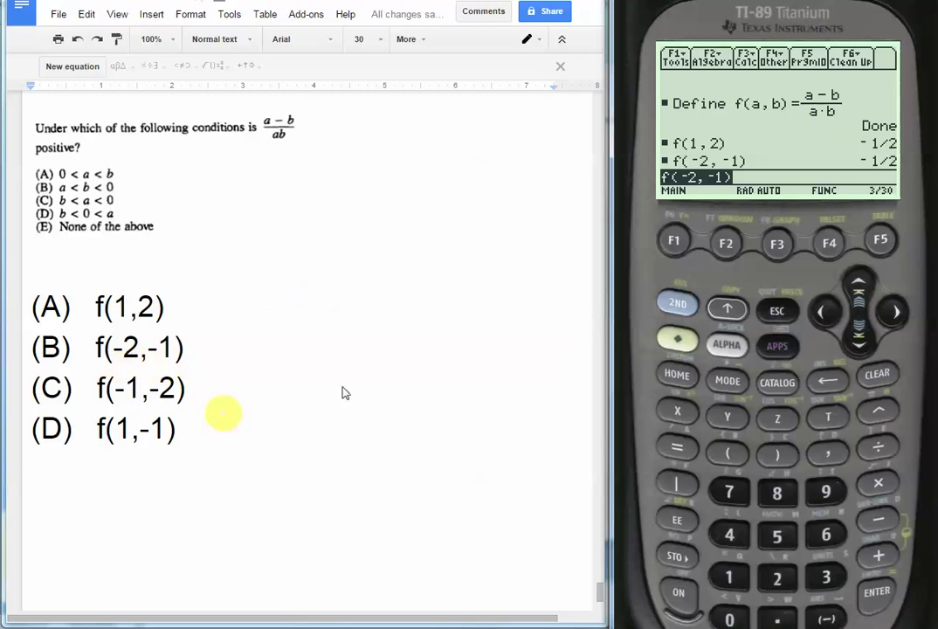
Edit the last entry into f(-1,-2) and evaluate it, giving 1/2
click(893, 313)
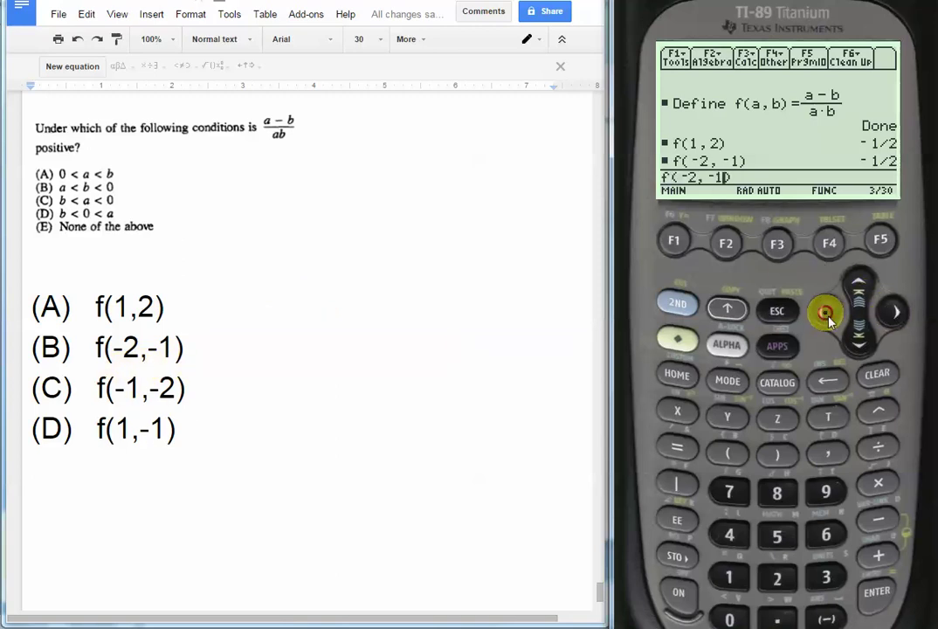
click(835, 385)
click(827, 617)
click(730, 577)
click(830, 459)
click(826, 616)
click(773, 581)
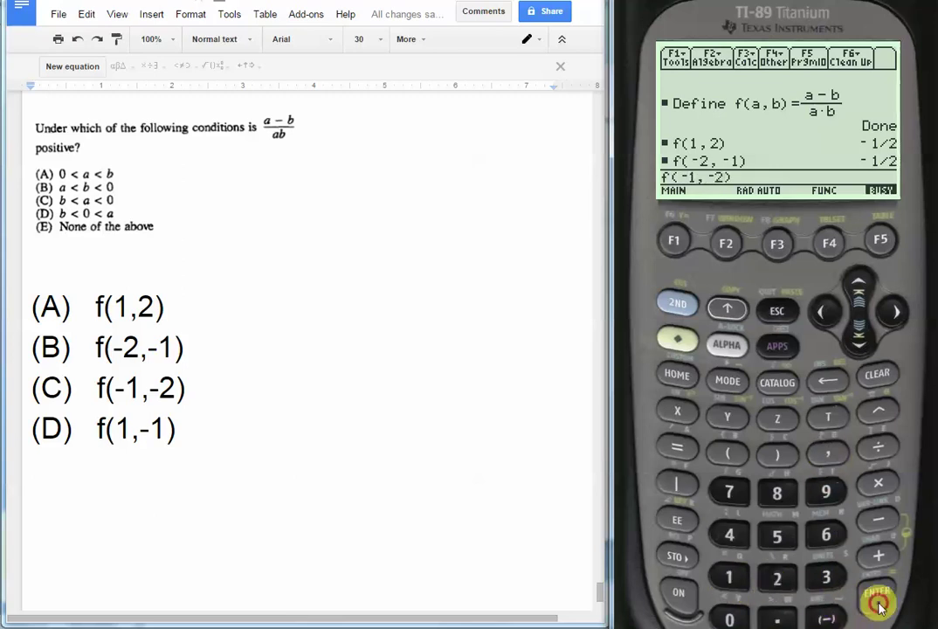
click(876, 591)
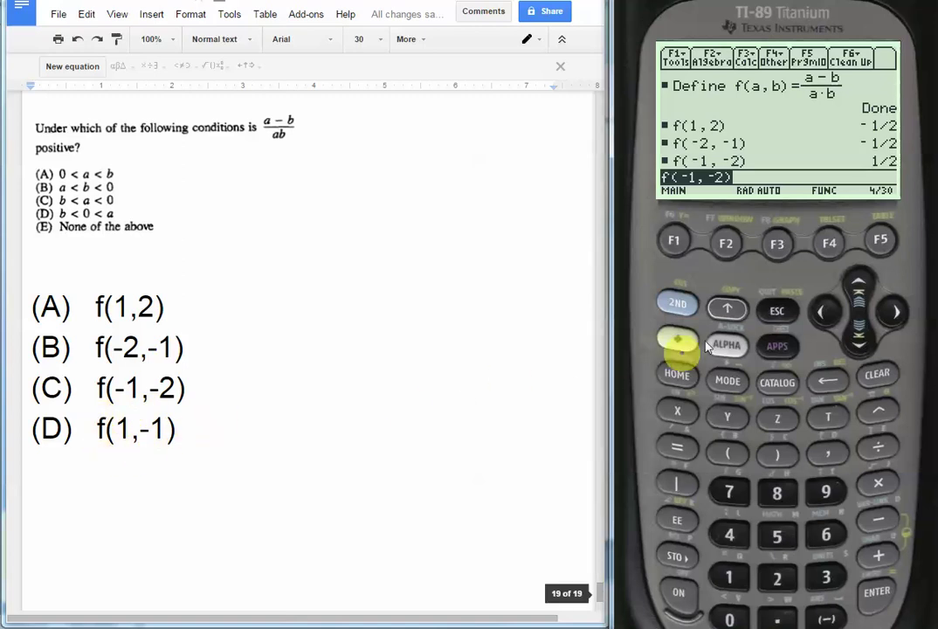
Edit the entry into f(1,-1) and evaluate it, giving -2
click(892, 318)
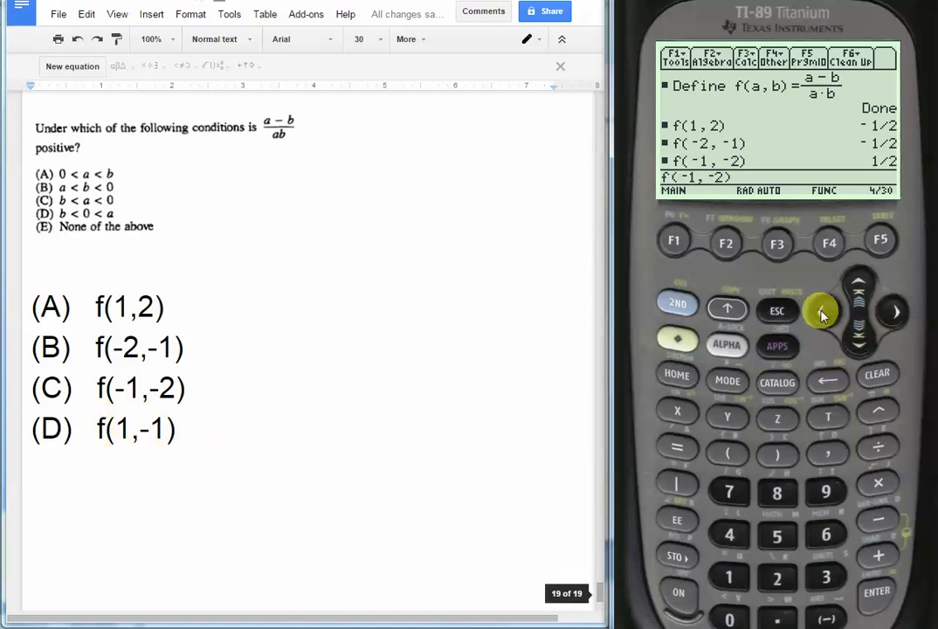
click(822, 315)
click(828, 382)
click(729, 577)
click(821, 454)
click(826, 617)
click(729, 578)
click(877, 592)
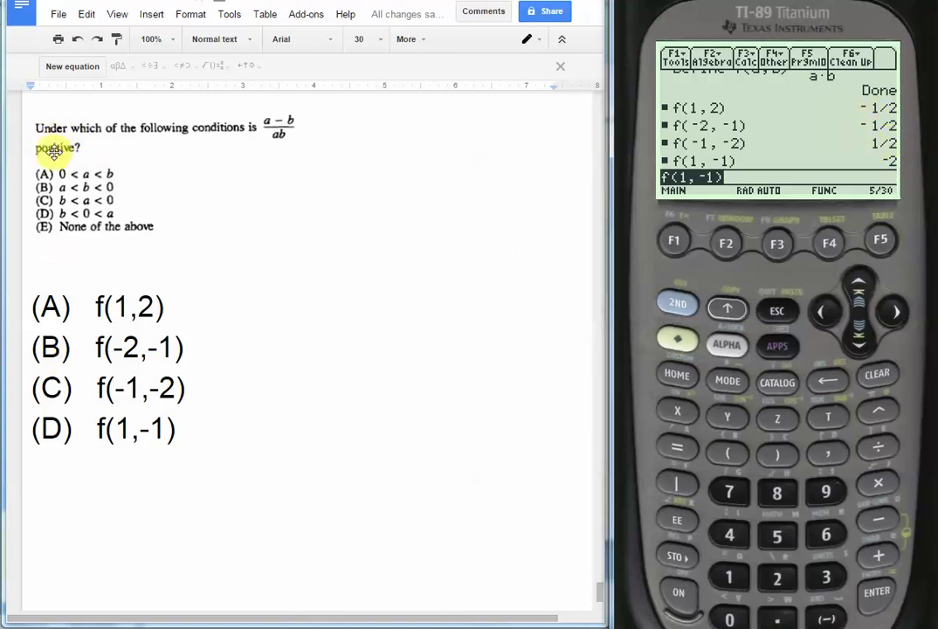
Draw purple loops around "positive?" and around answer choice (C) b < a < 0
scroll(66, 166, down, 2)
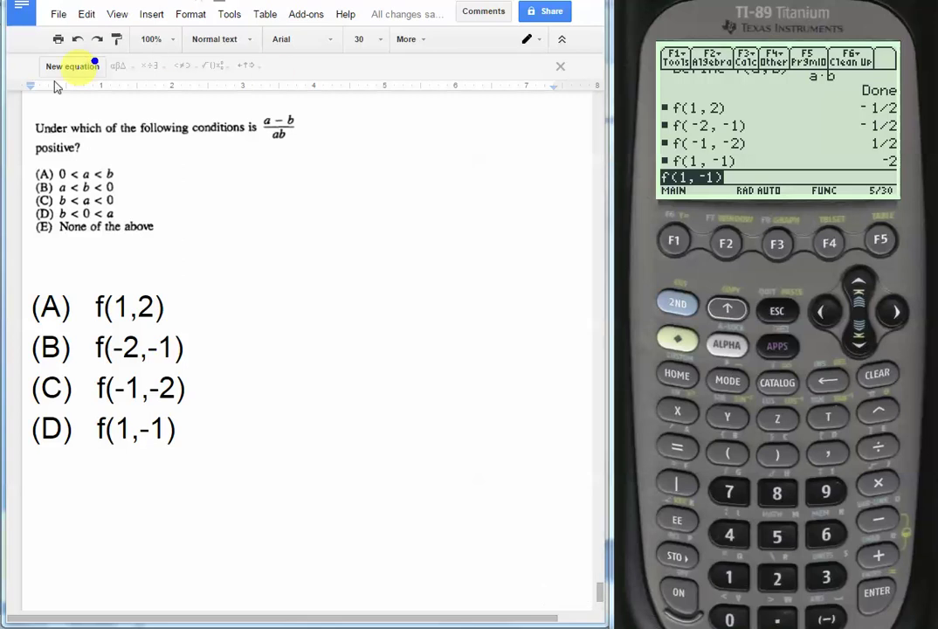
click(42, 136)
mouse_move(42, 135)
mouse_down()
mouse_move(53, 166)
mouse_move(92, 139)
mouse_up()
mouse_move(94, 184)
mouse_down()
mouse_move(27, 193)
mouse_move(115, 203)
mouse_move(121, 217)
mouse_up()
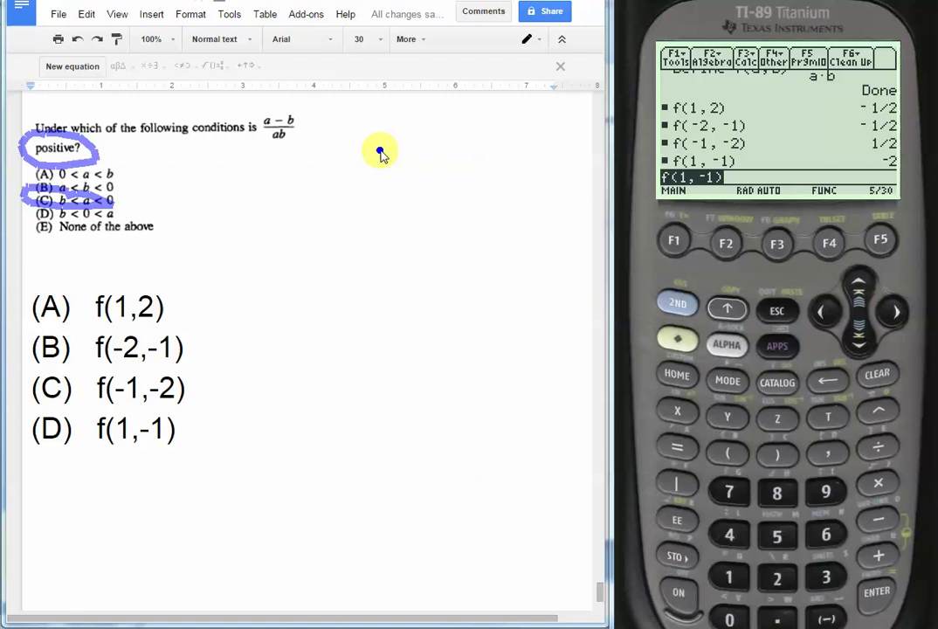